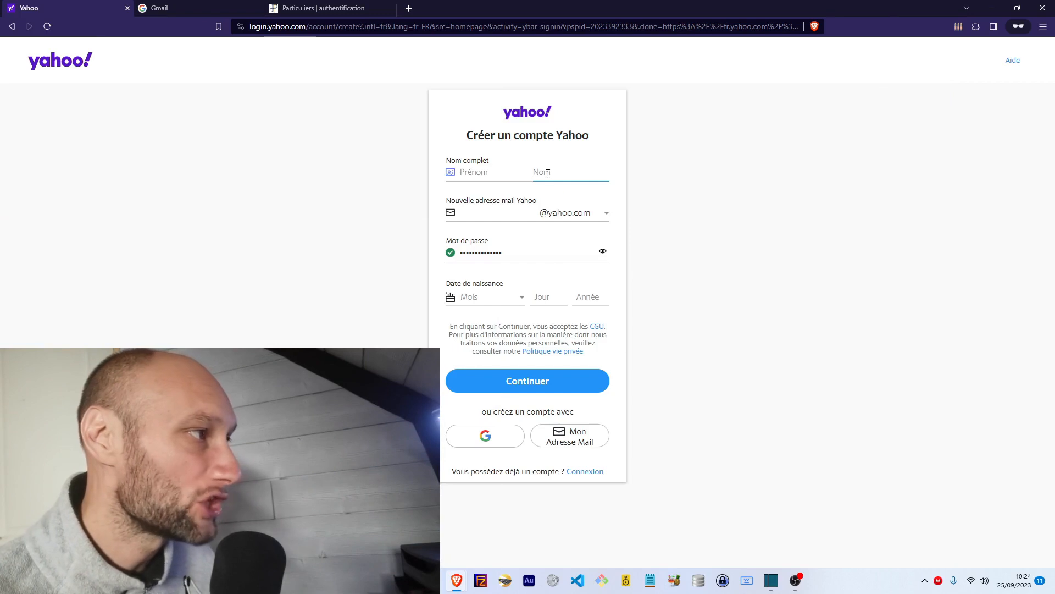
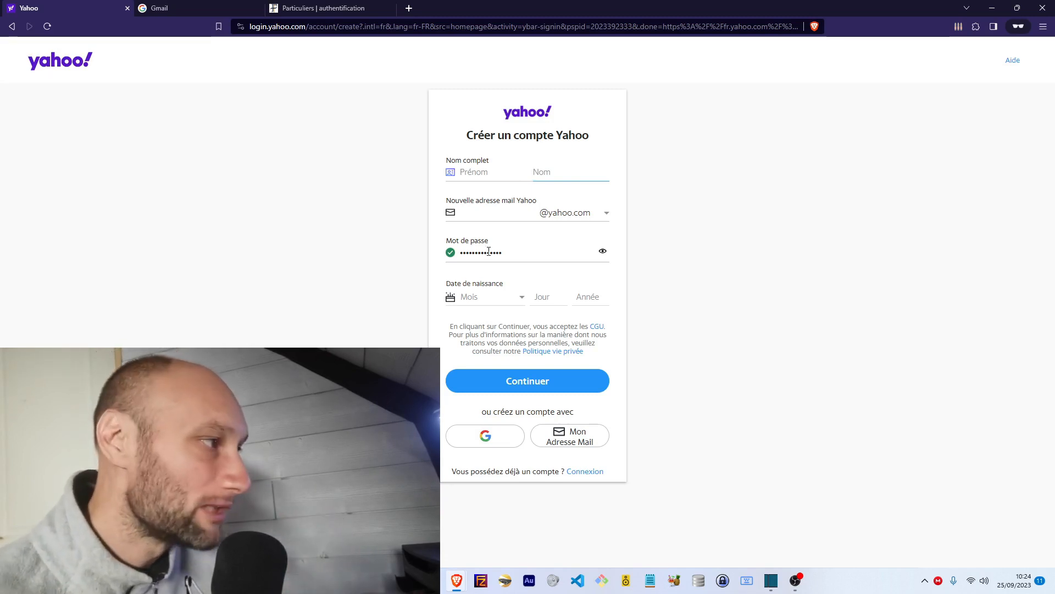
Step: Enter a password in the Yahoo signup form, mask it again, then go to Google's signup page
left_click(603, 252)
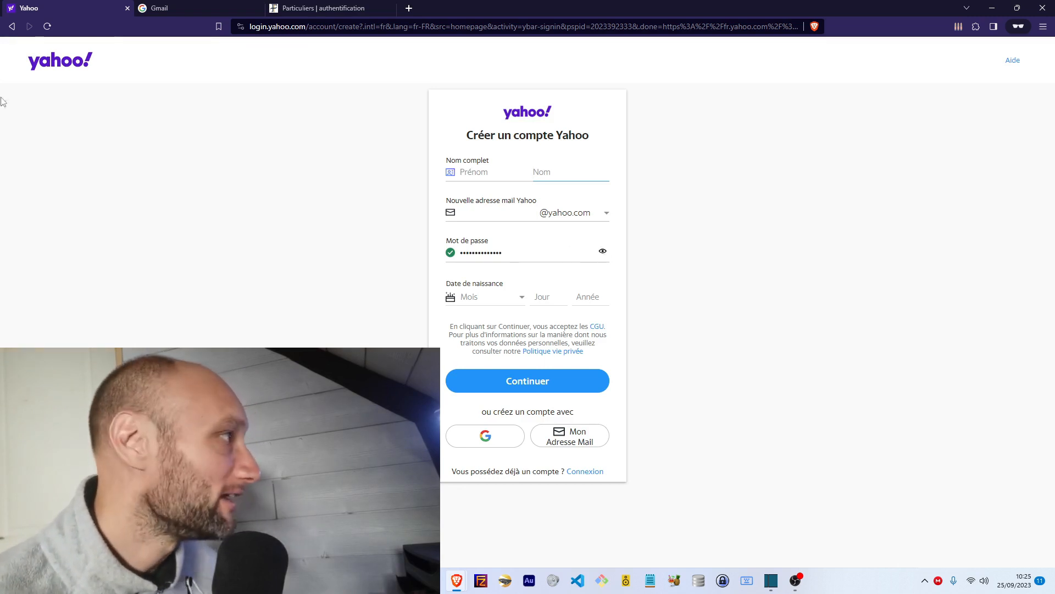
left_click(162, 9)
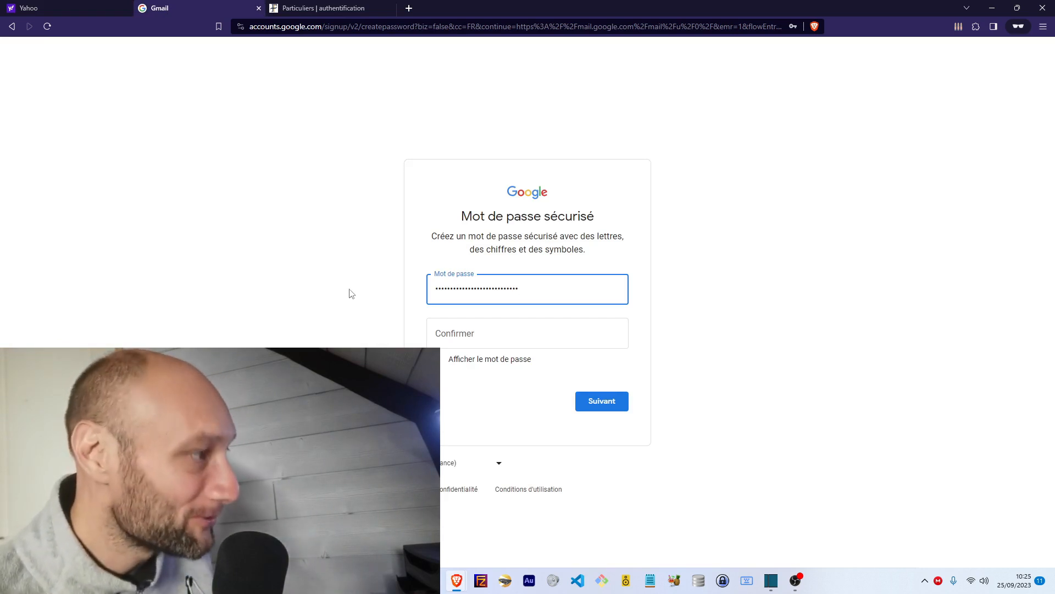
Step: Inspect the Google signup password field's HTML input in DevTools
left_click_drag(533, 287, 425, 291)
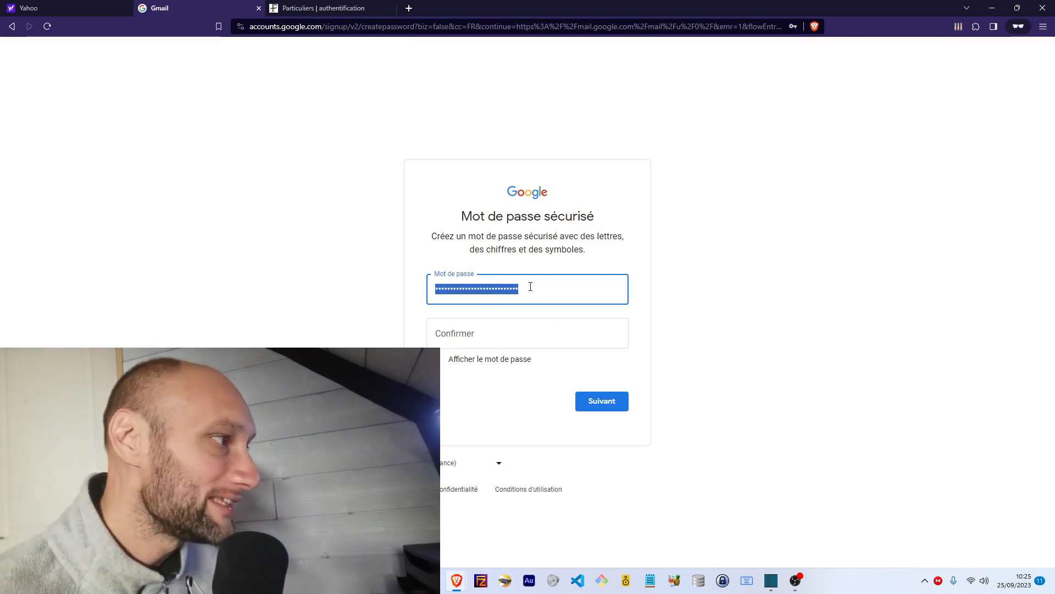
right_click(505, 290)
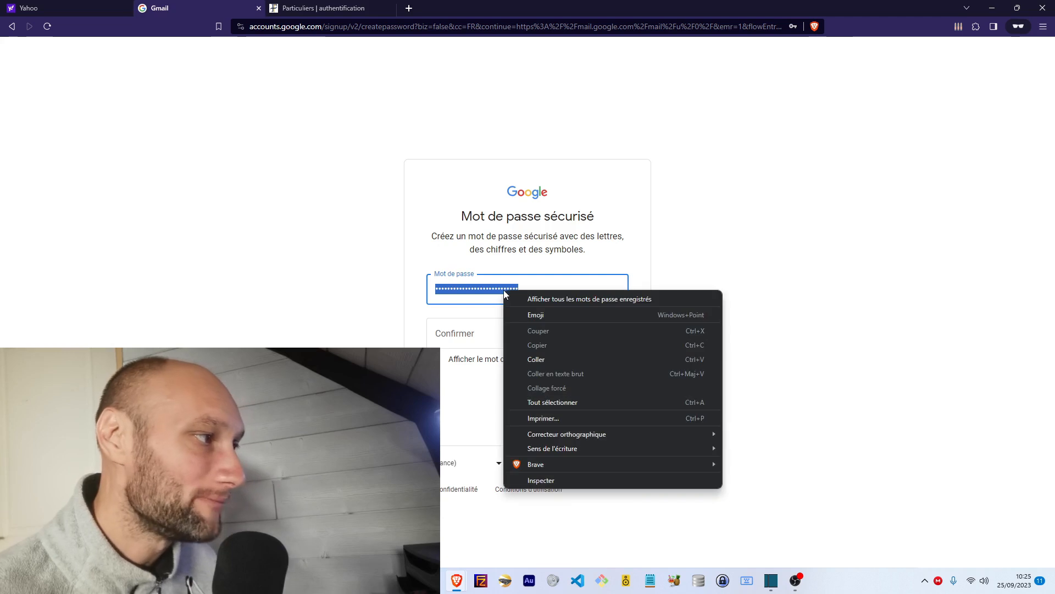
left_click(543, 480)
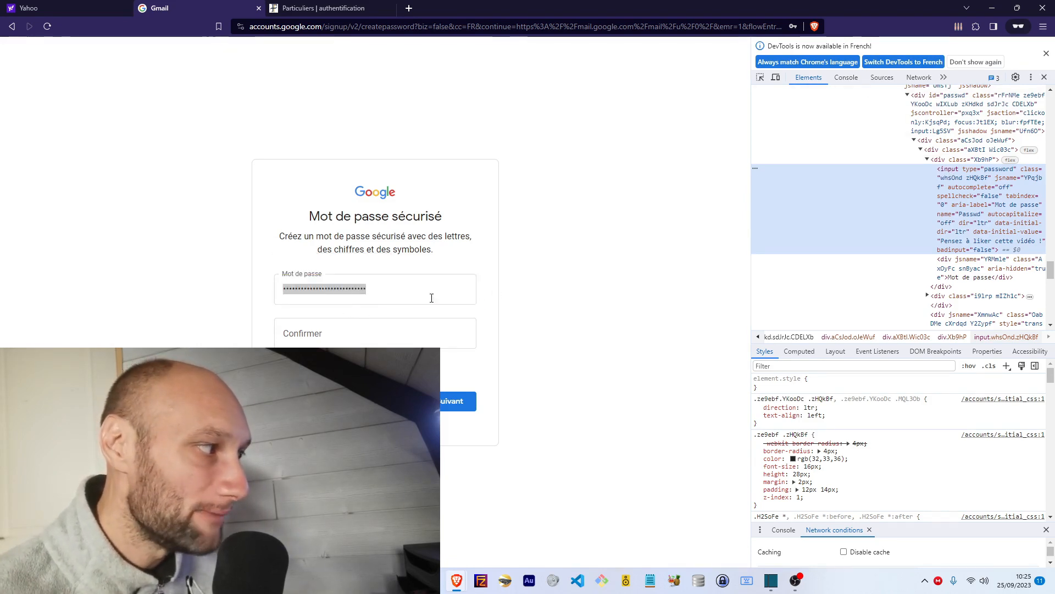
Step: On Yahoo, inspect the Nom field in DevTools, fill it in, then return to Google's password page
left_click(25, 9)
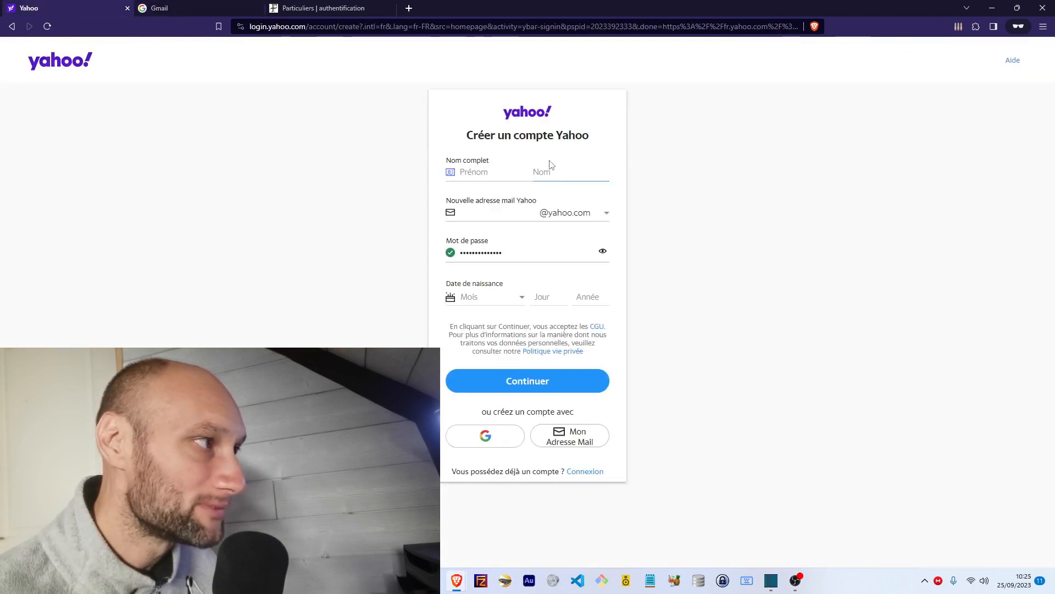
right_click(541, 172)
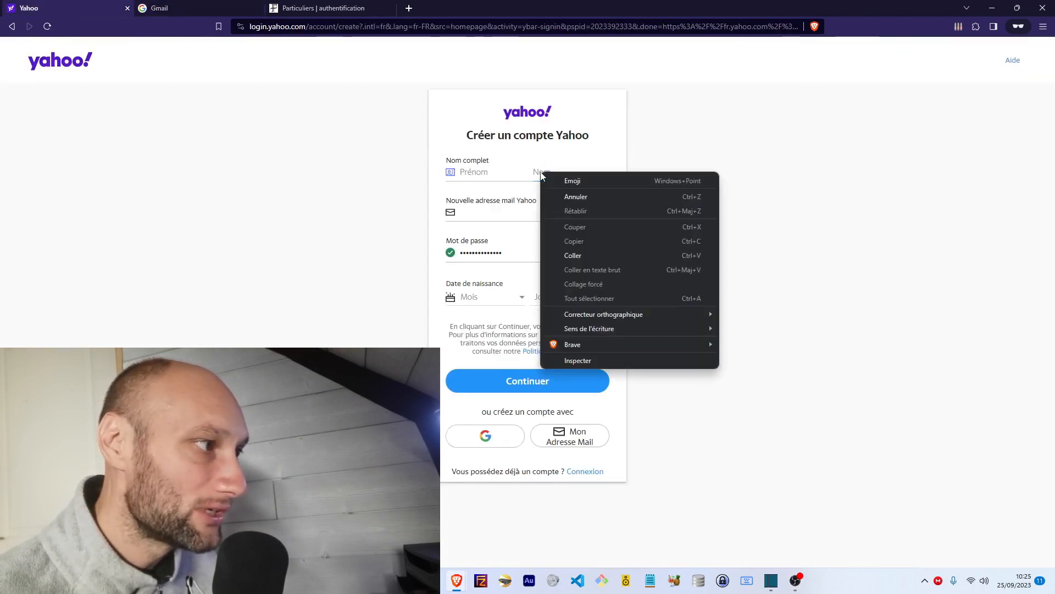
left_click(579, 359)
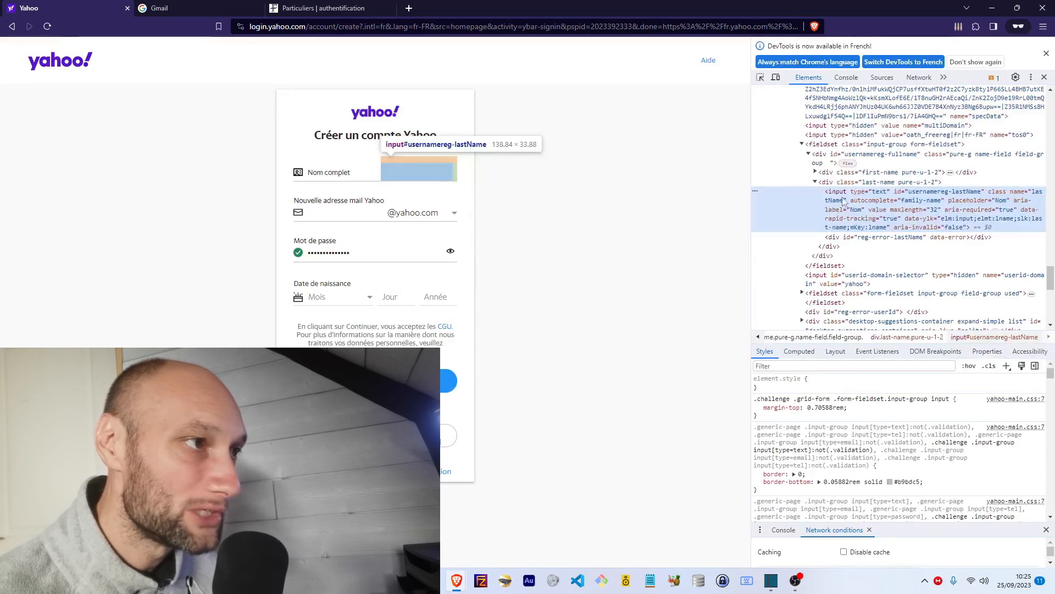
left_click(402, 175)
type("ffdfff")
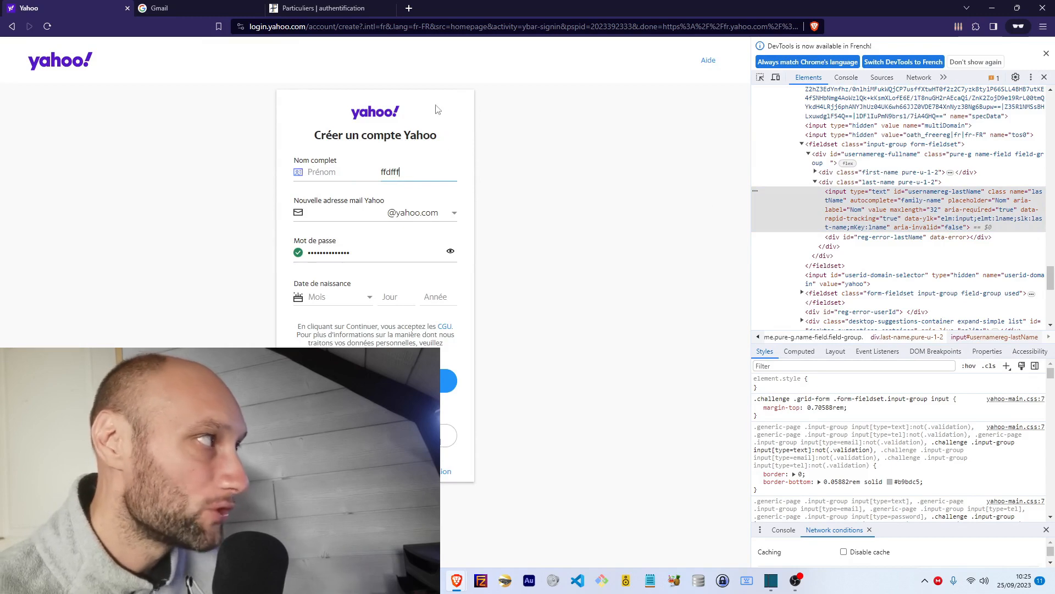
left_click(205, 9)
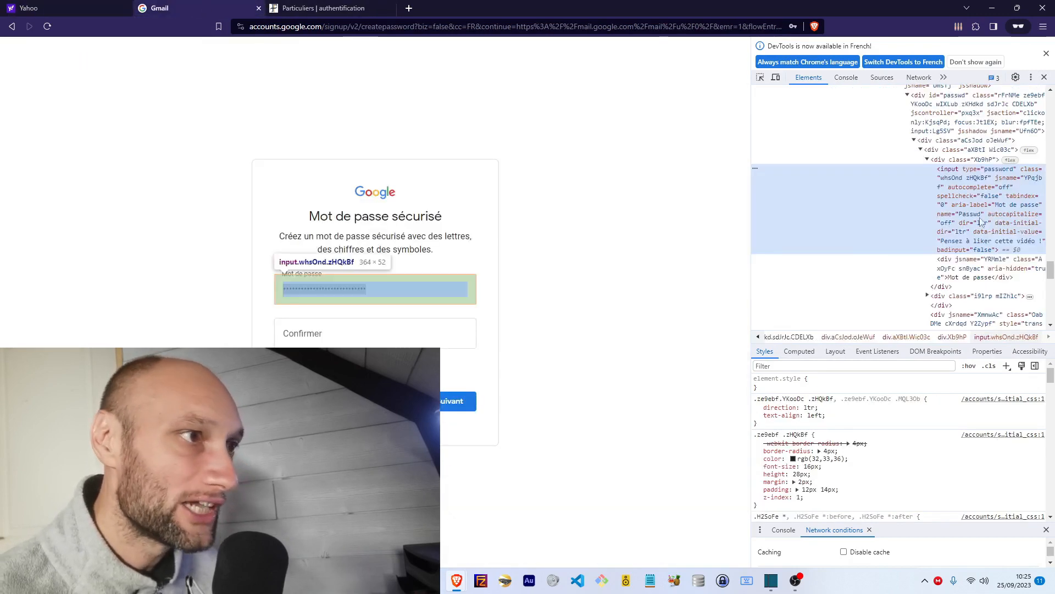
Step: Change the Google password input's type attribute from password to text to reveal it
double_click(1001, 173)
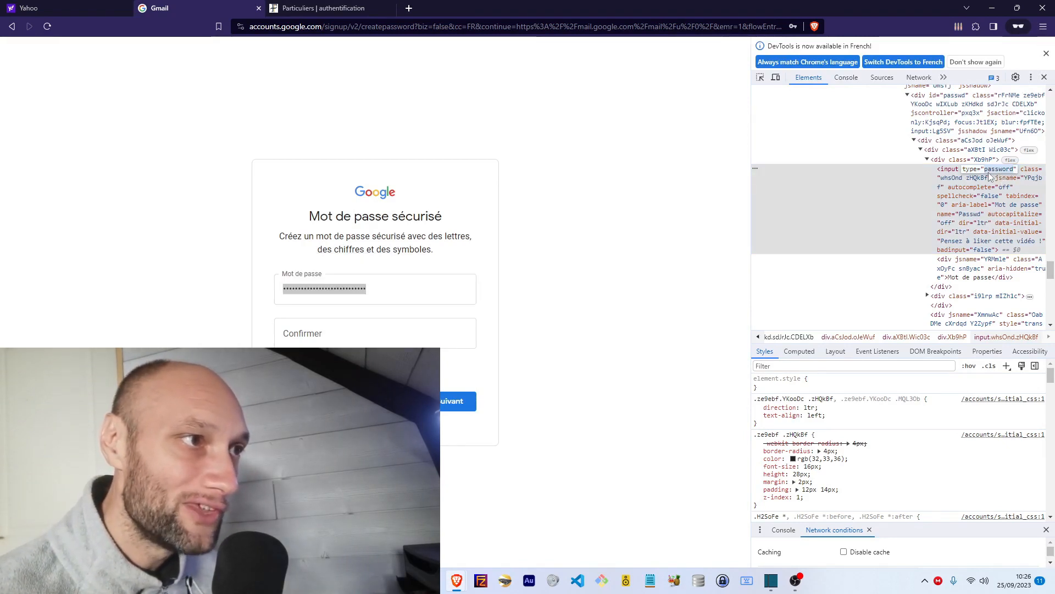
type("text")
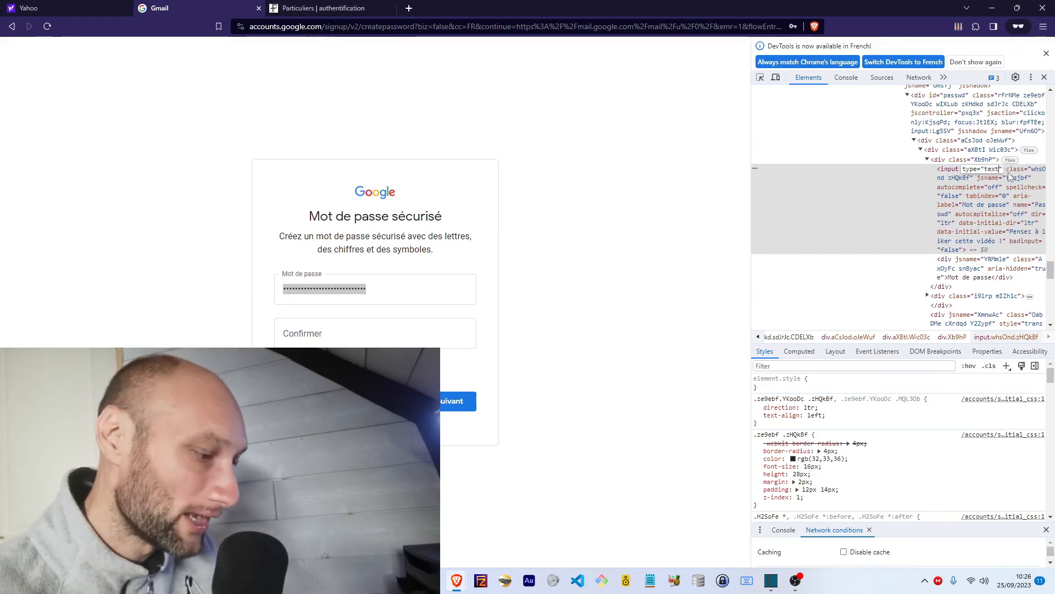
key("Return")
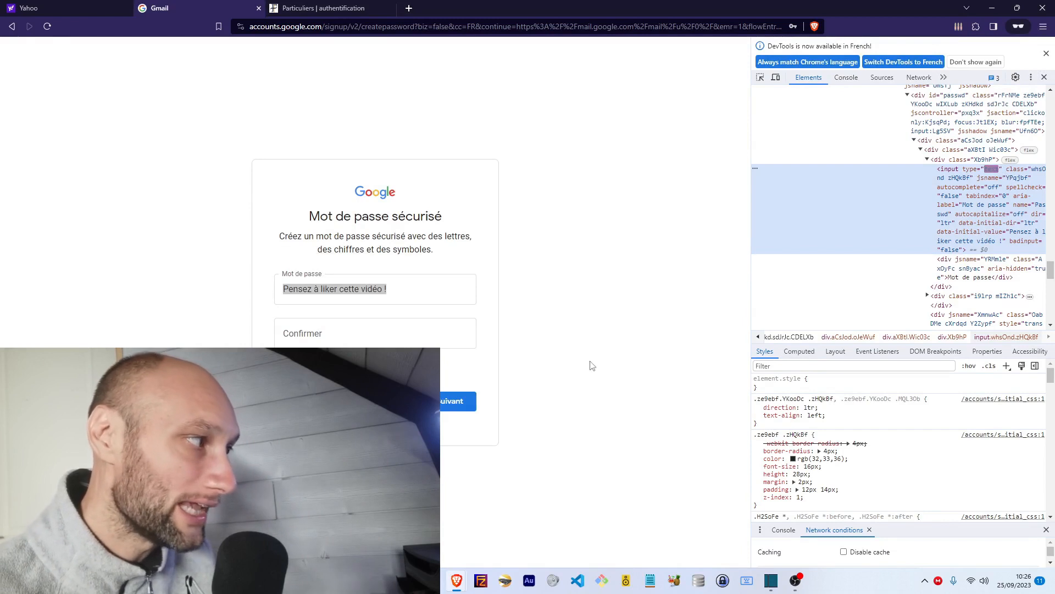
left_click(231, 293)
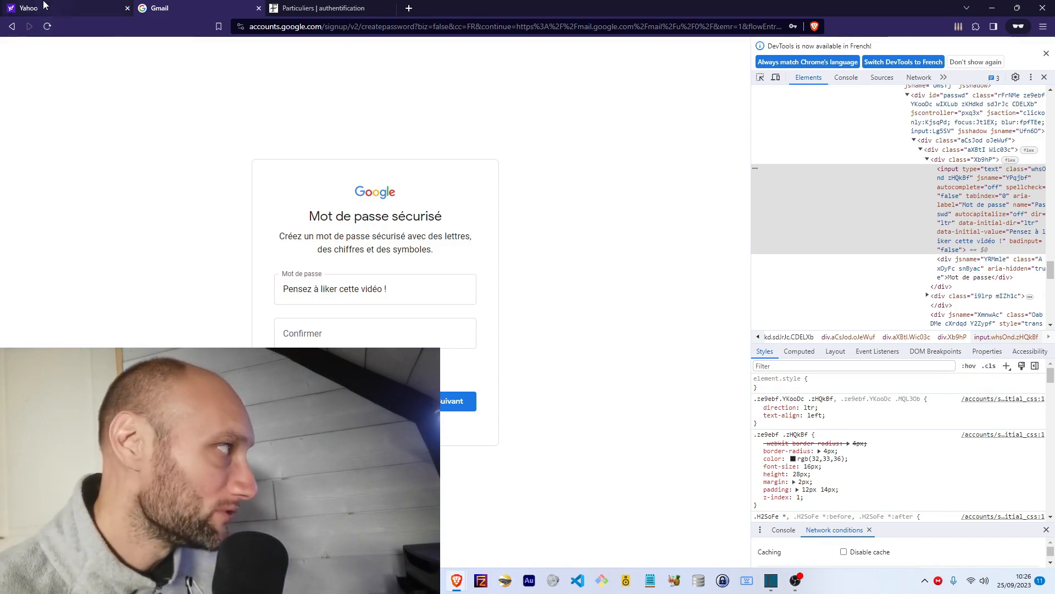
Step: Set the Yahoo Nom input's type to password to mask it, then go to impots.gouv.fr
left_click(63, 4)
left_click_drag(411, 175, 363, 165)
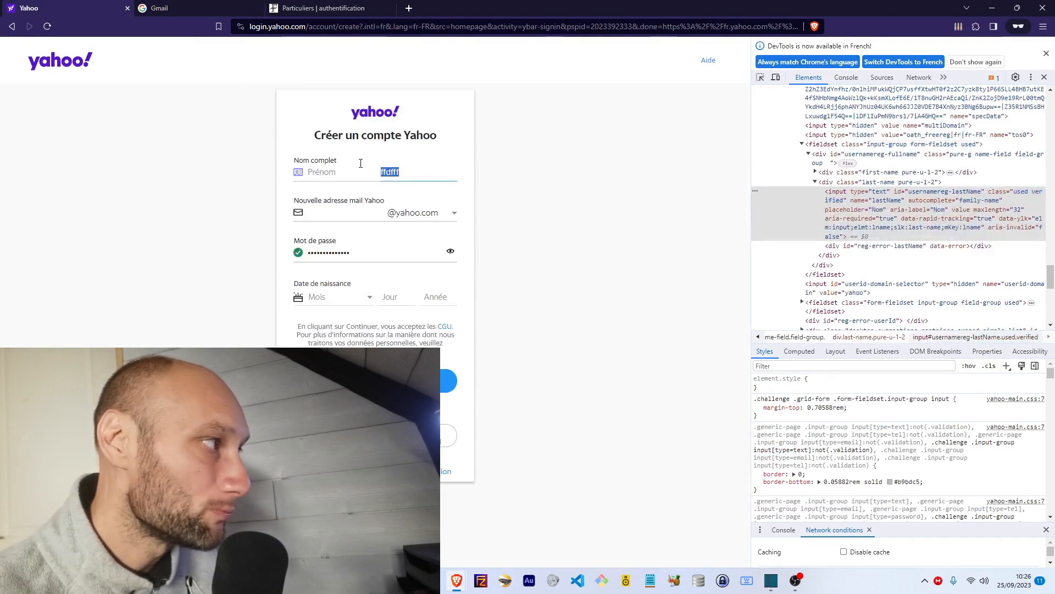
left_click(880, 197)
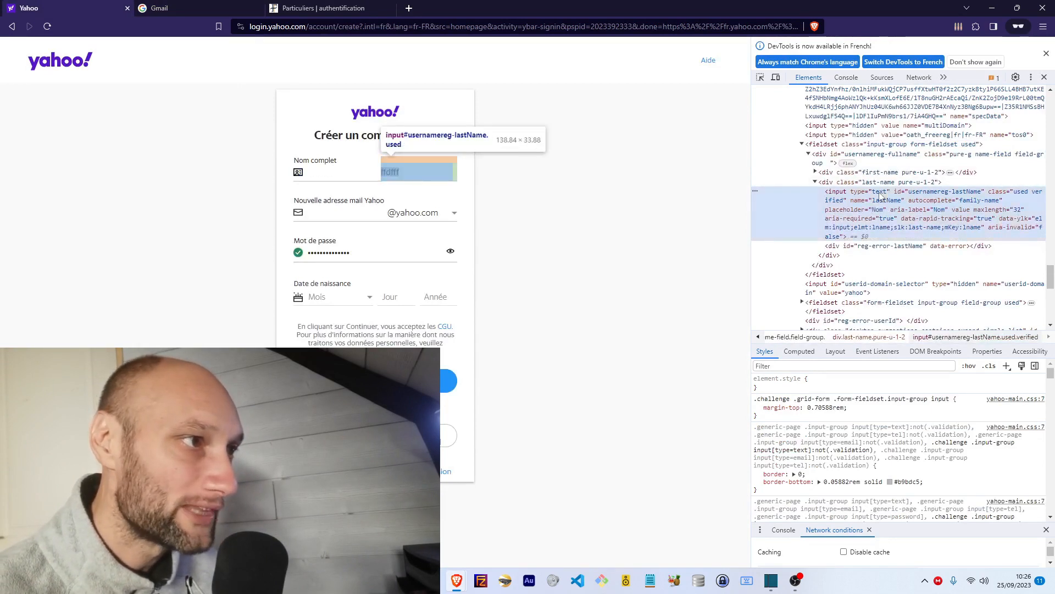
type("passw")
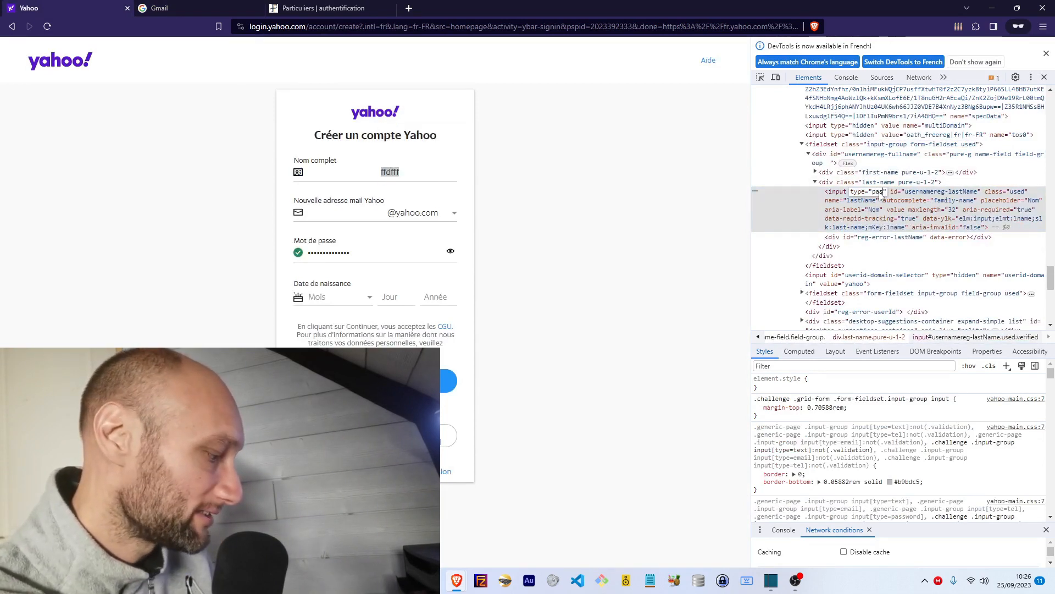
type("ord")
key("Return")
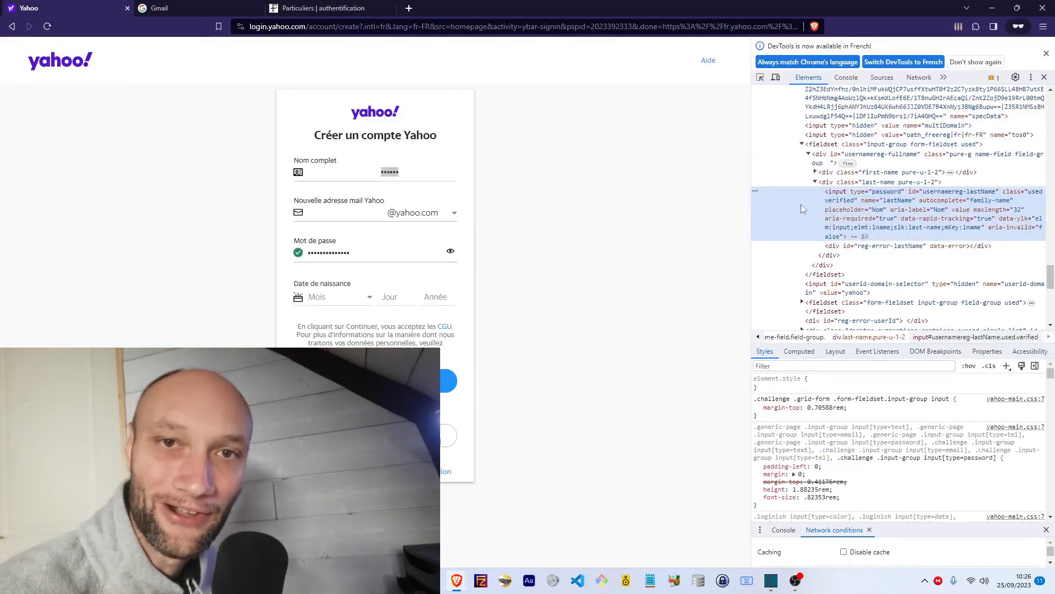
left_click(202, 10)
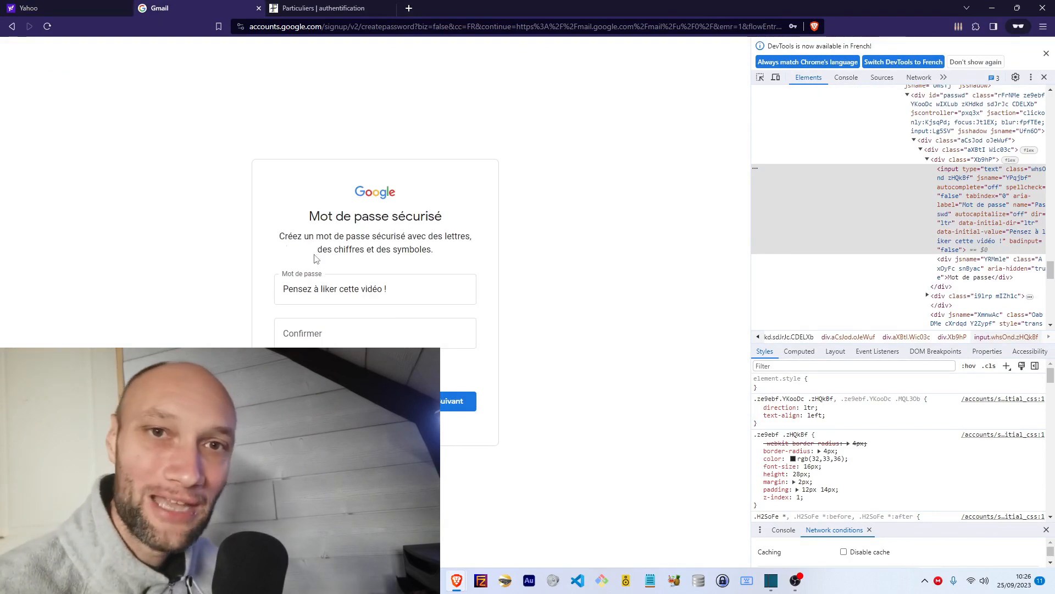
left_click(323, 8)
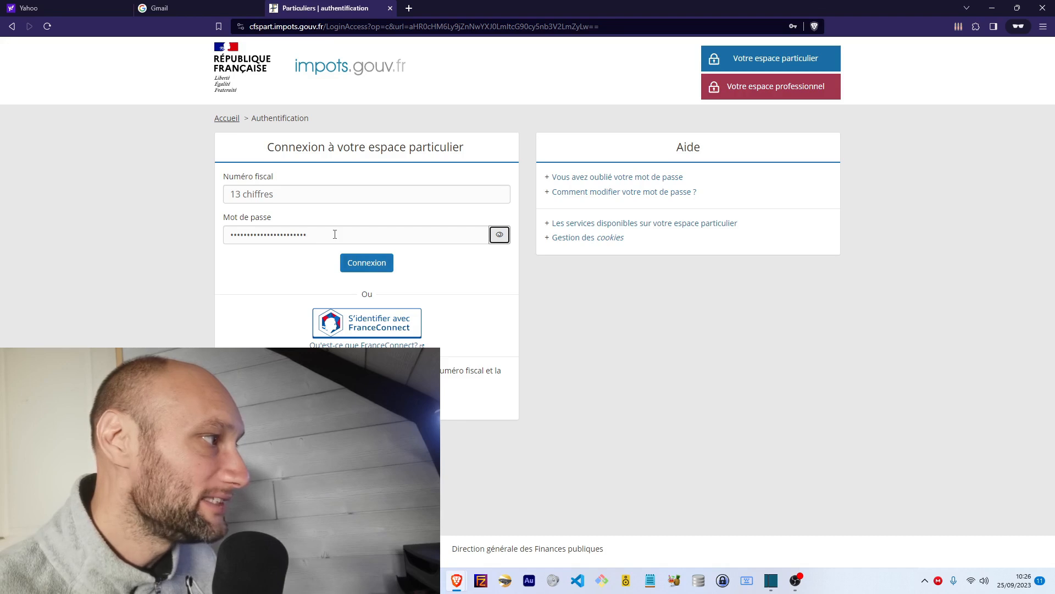
Step: Toggle the impots.gouv.fr password visibility, then inspect the password field in DevTools
left_click(499, 242)
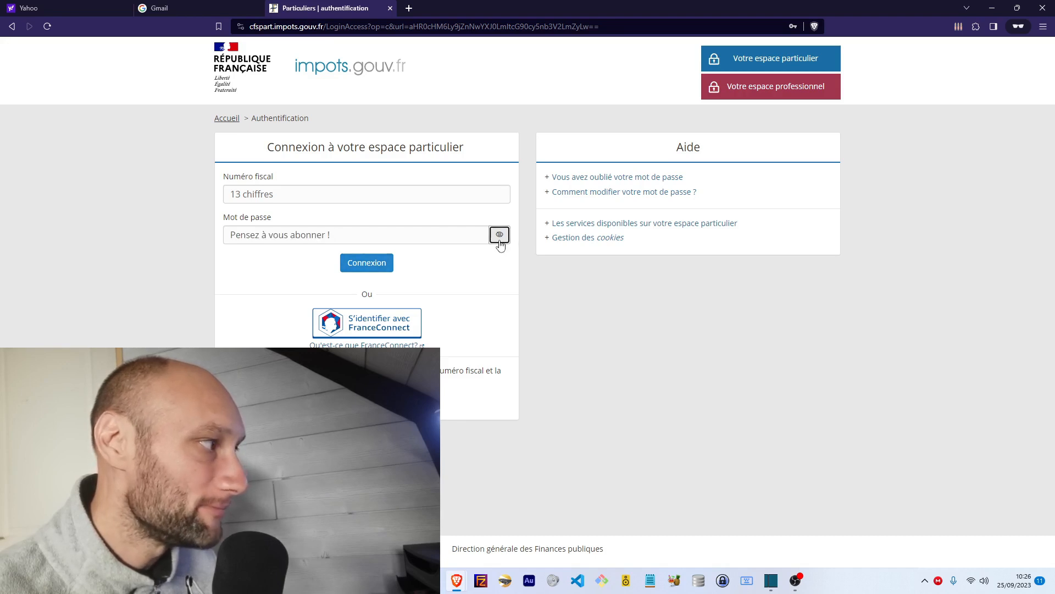
left_click(500, 241)
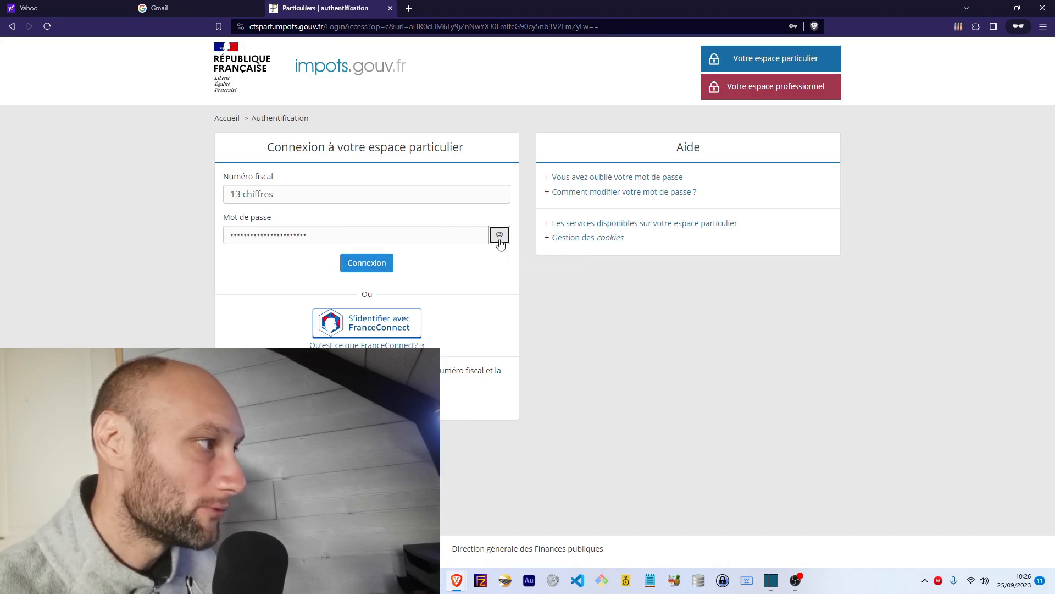
left_click_drag(306, 235, 225, 230)
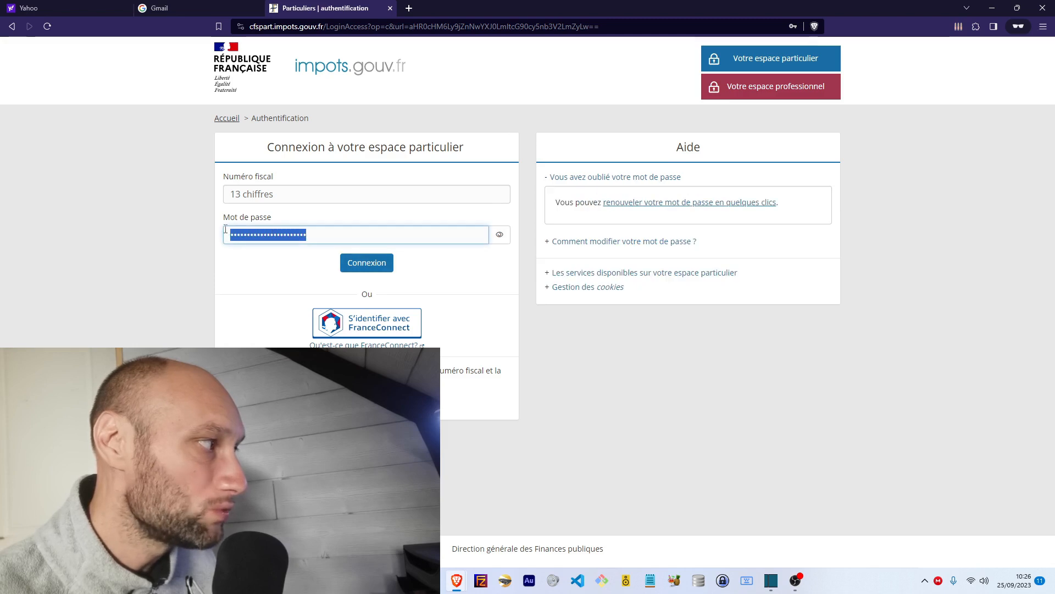
right_click(253, 237)
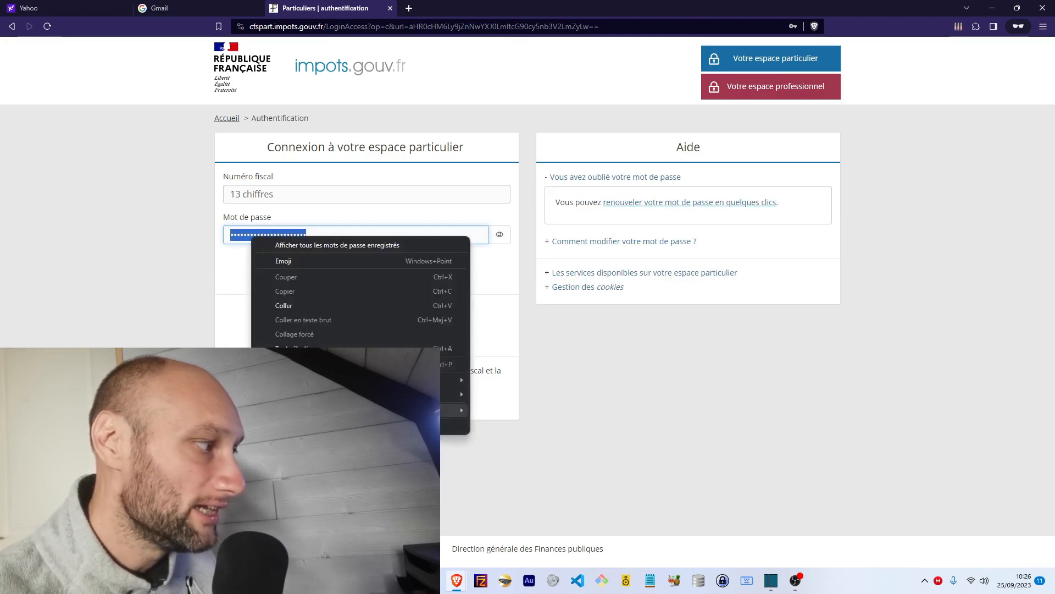
left_click(329, 425)
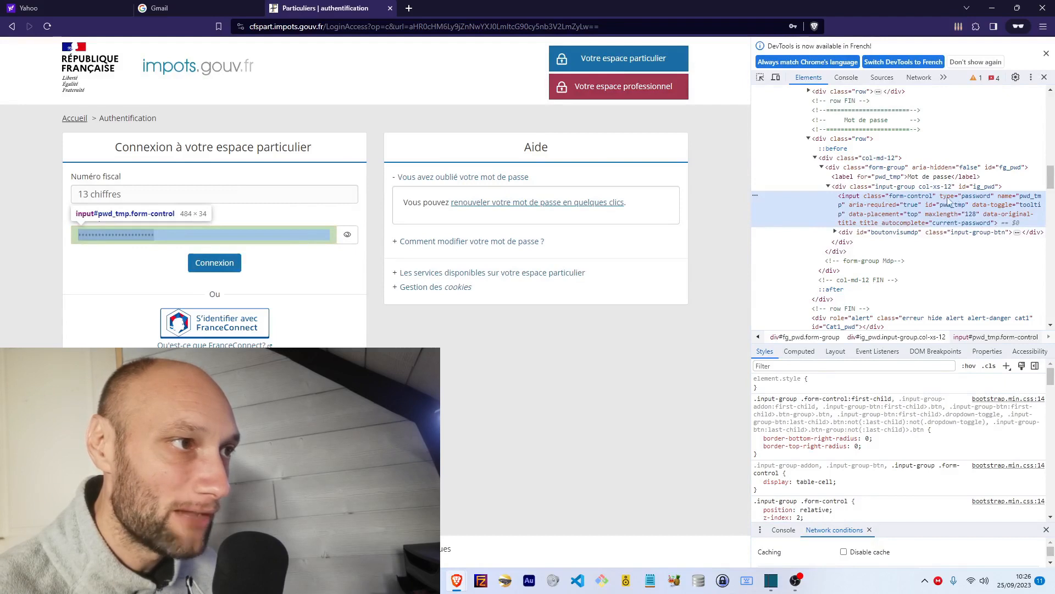
Step: Change the impots.gouv.fr password input's type to text so the password reads plainly
double_click(967, 197)
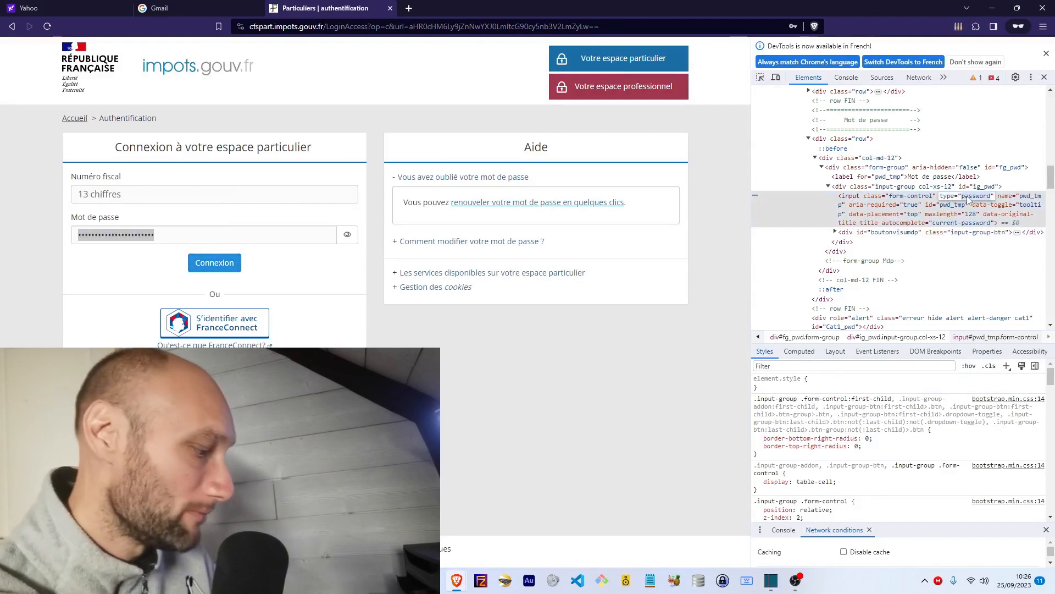
type("text")
key("Return")
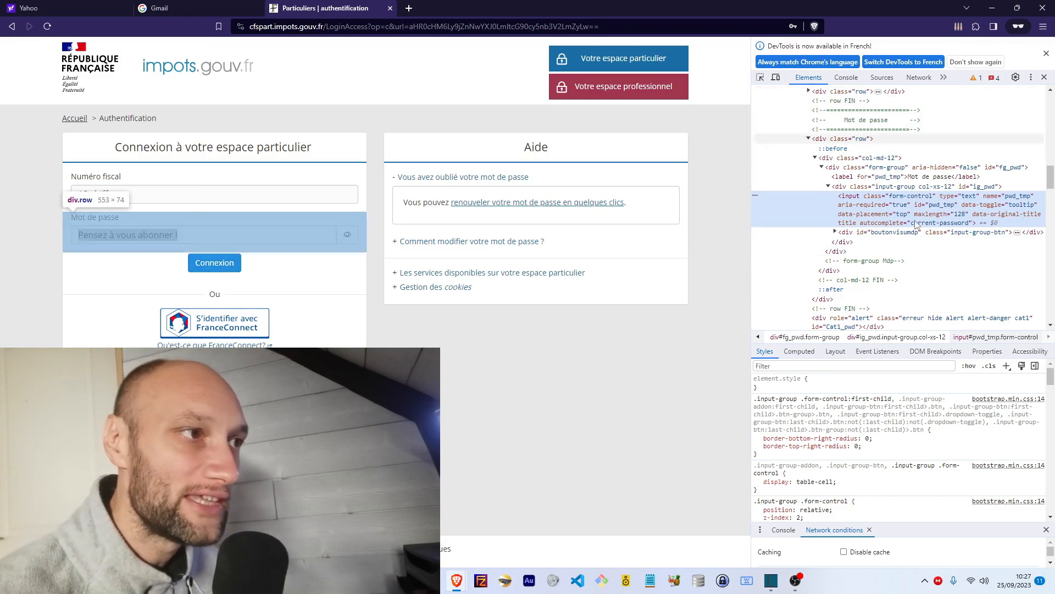
scroll(928, 195, "down", 4)
scroll(928, 195, "up", 4)
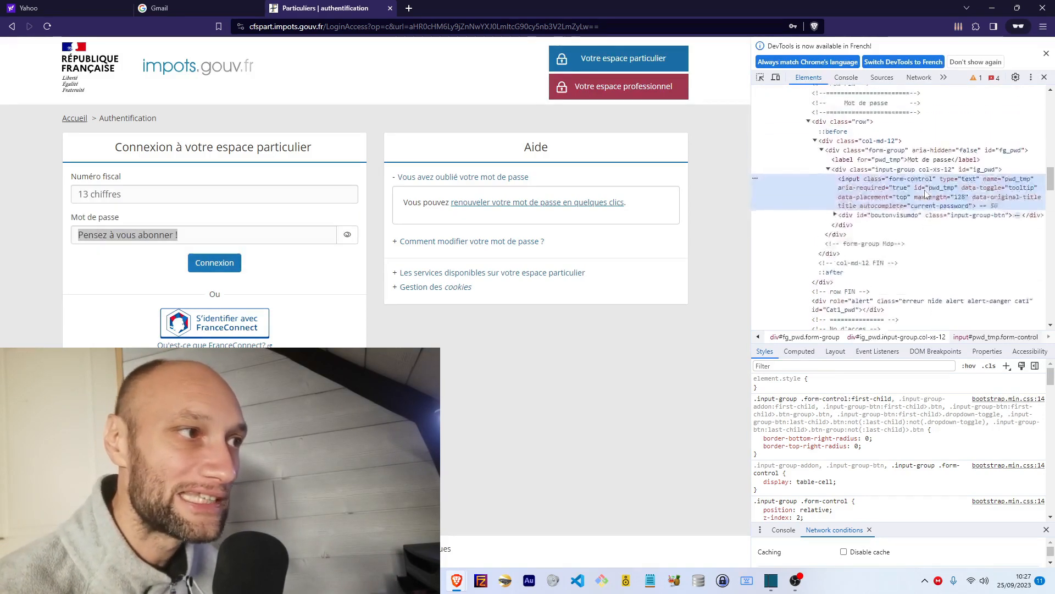
scroll(928, 195, "down", 1)
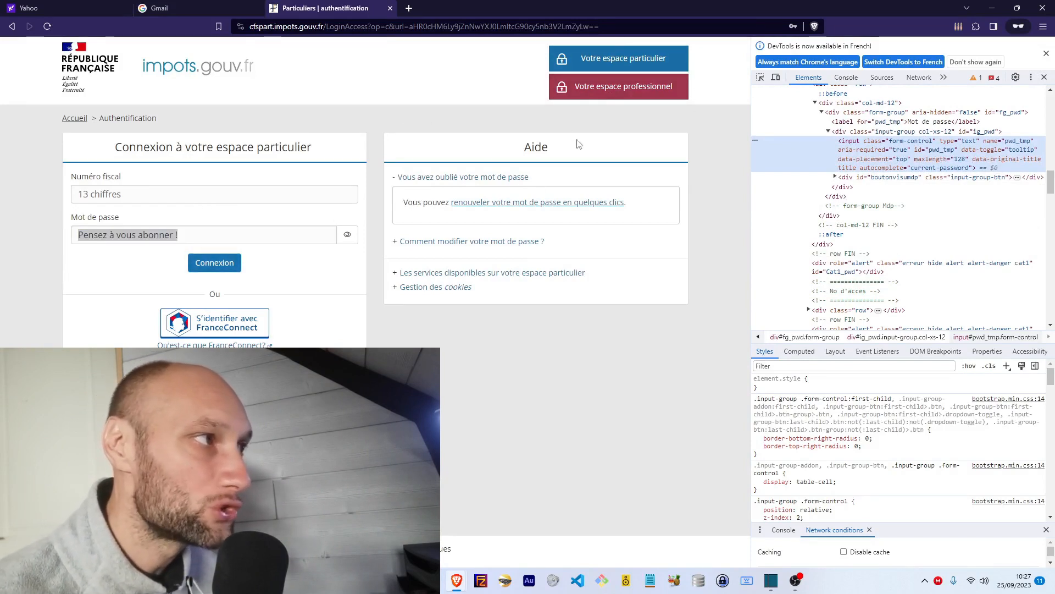
Step: Set the Votre espace professionnel button's .btn-danger background-color to green, then reload the page
right_click(632, 94)
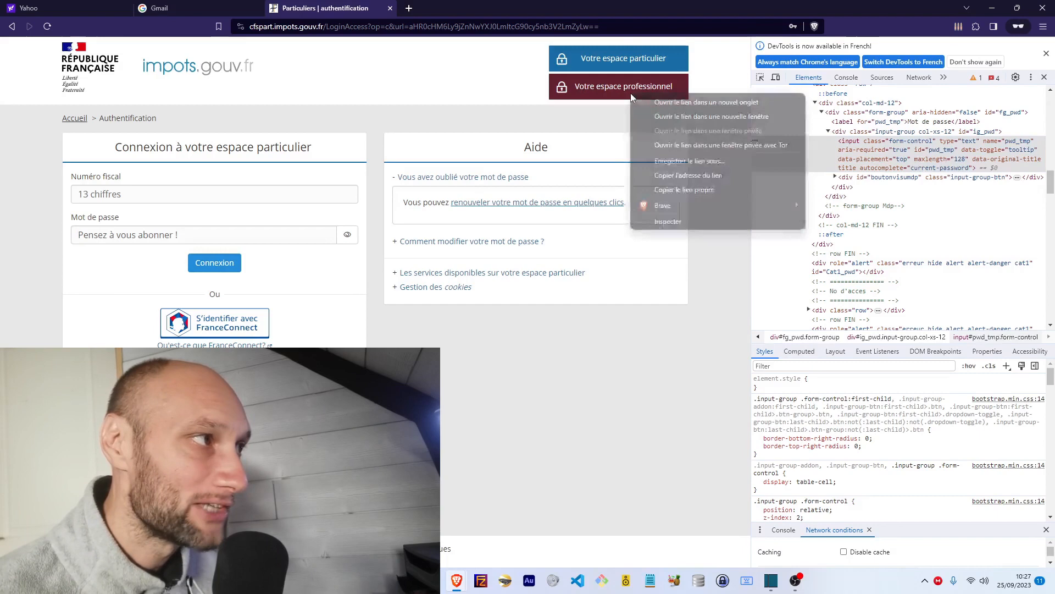
left_click(680, 222)
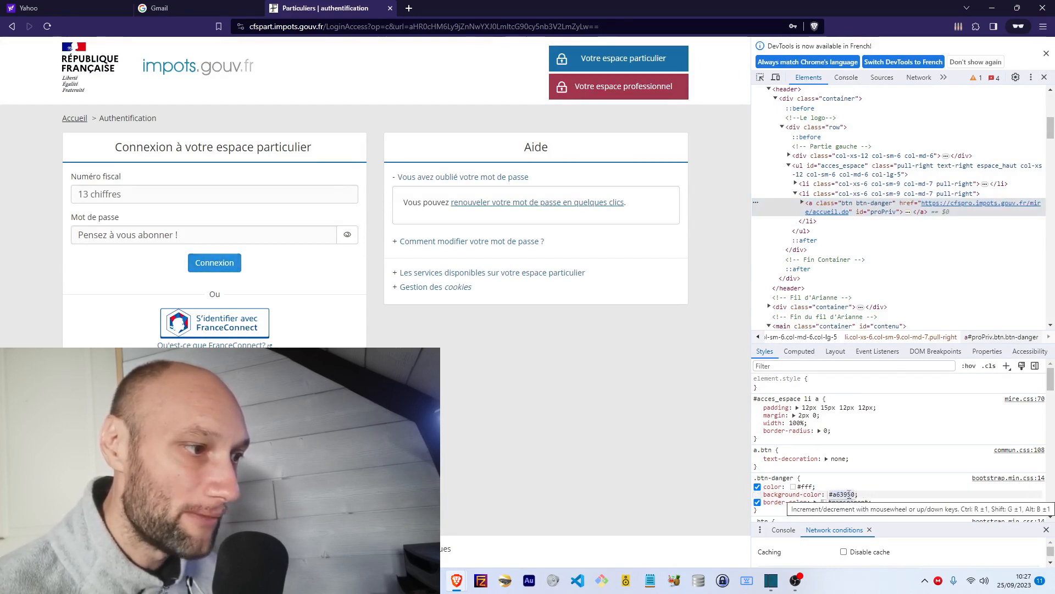
left_click(856, 494)
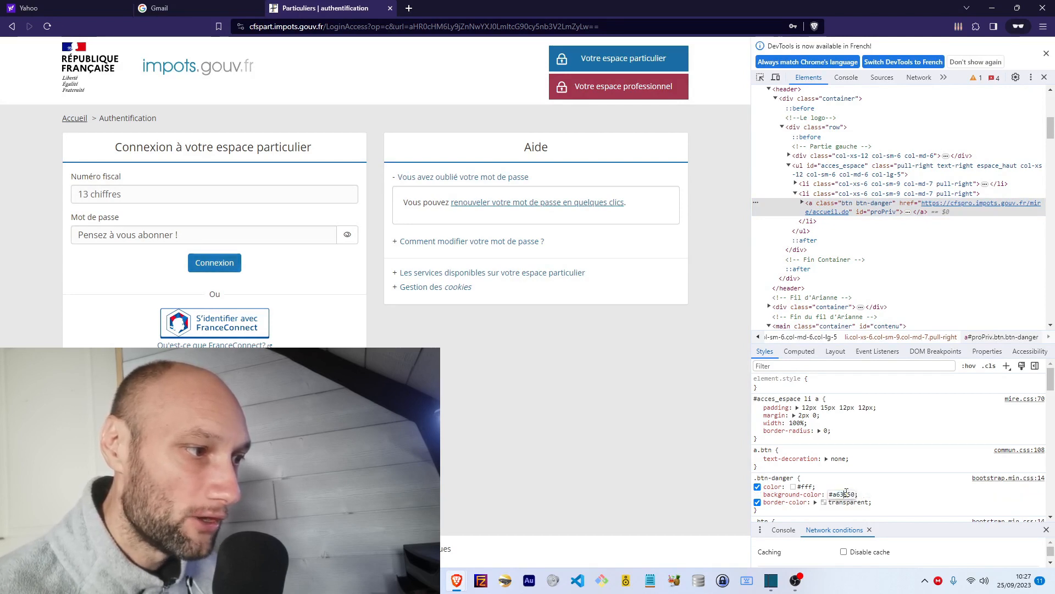
type("green")
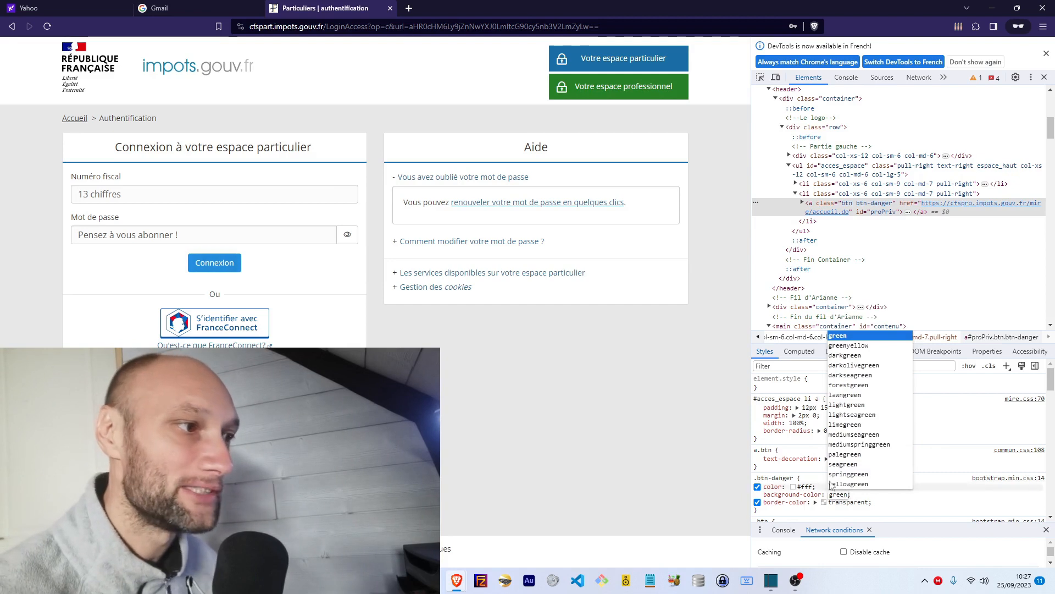
left_click(625, 472)
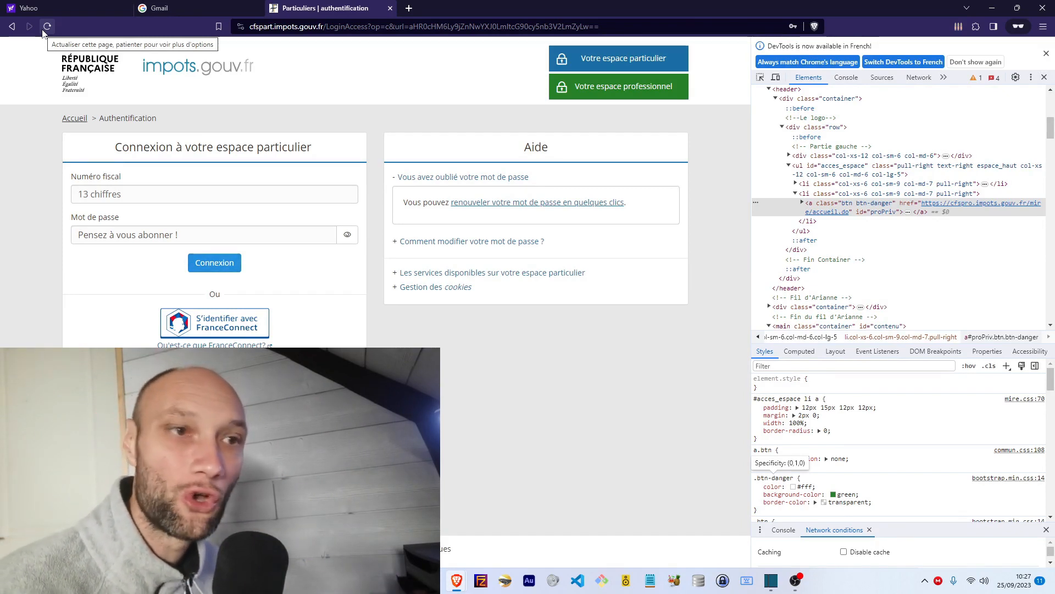
left_click(47, 26)
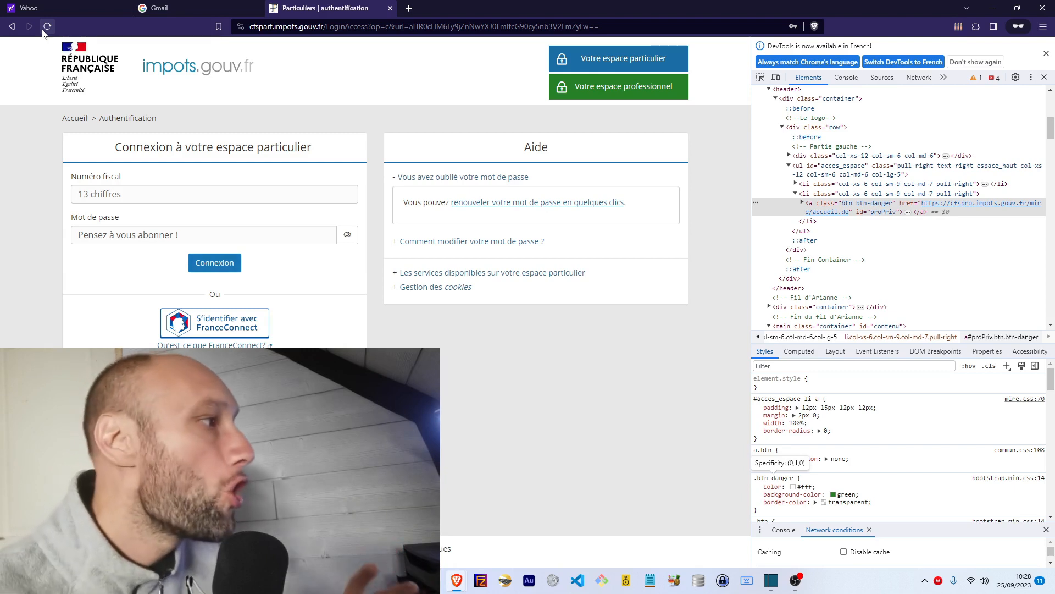